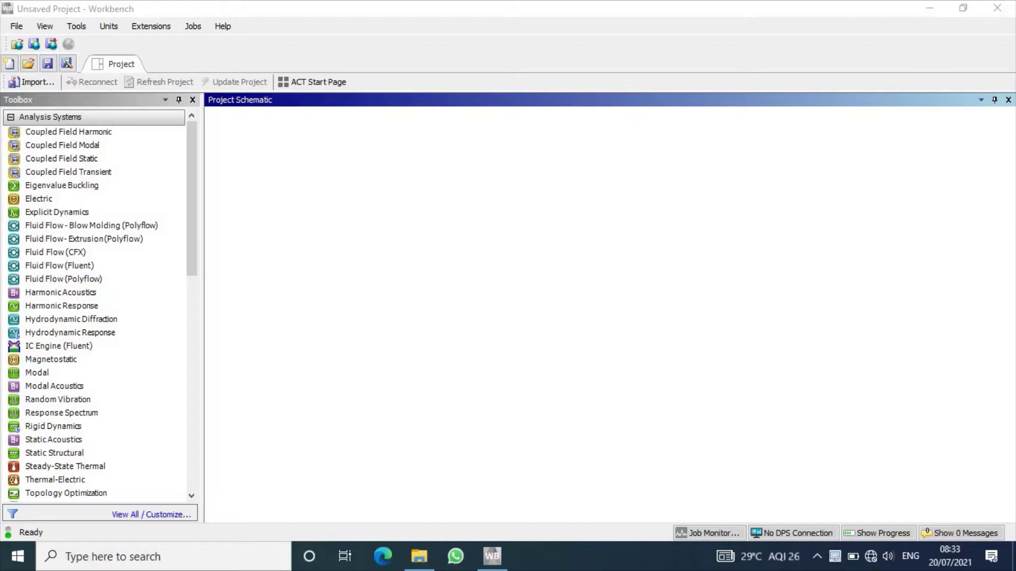
Add a Harmonic Response system and import the muffler geometry file from the Desktop
{"action": "double_click", "coordinate": [123, 303]}
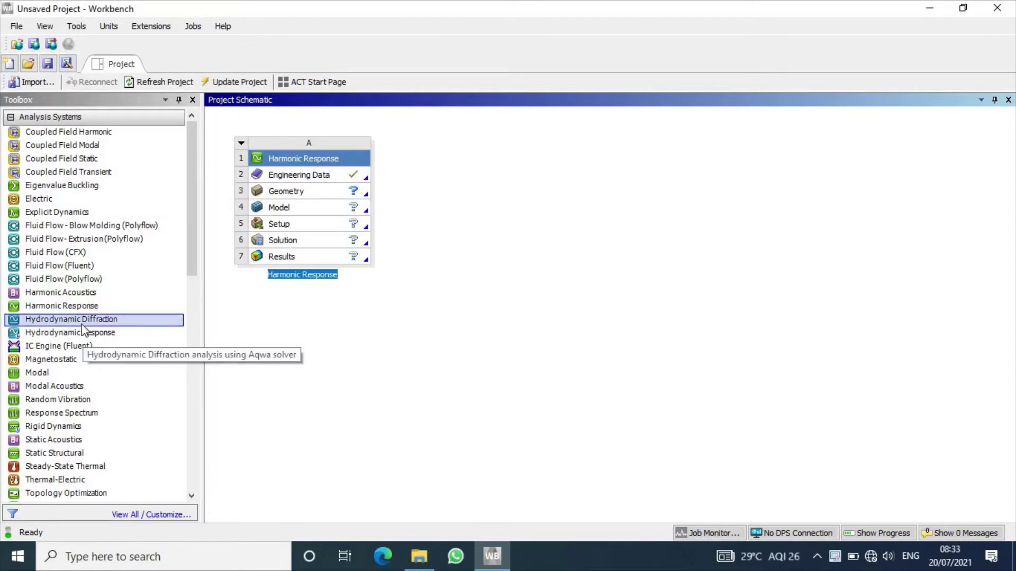
{"action": "left_click", "coordinate": [324, 200]}
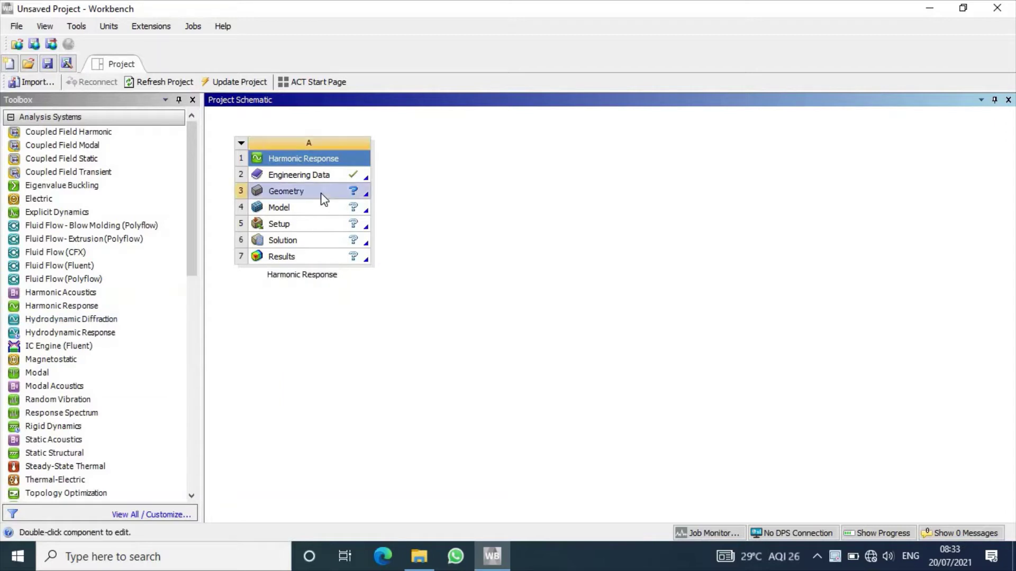
{"action": "right_click", "coordinate": [322, 195]}
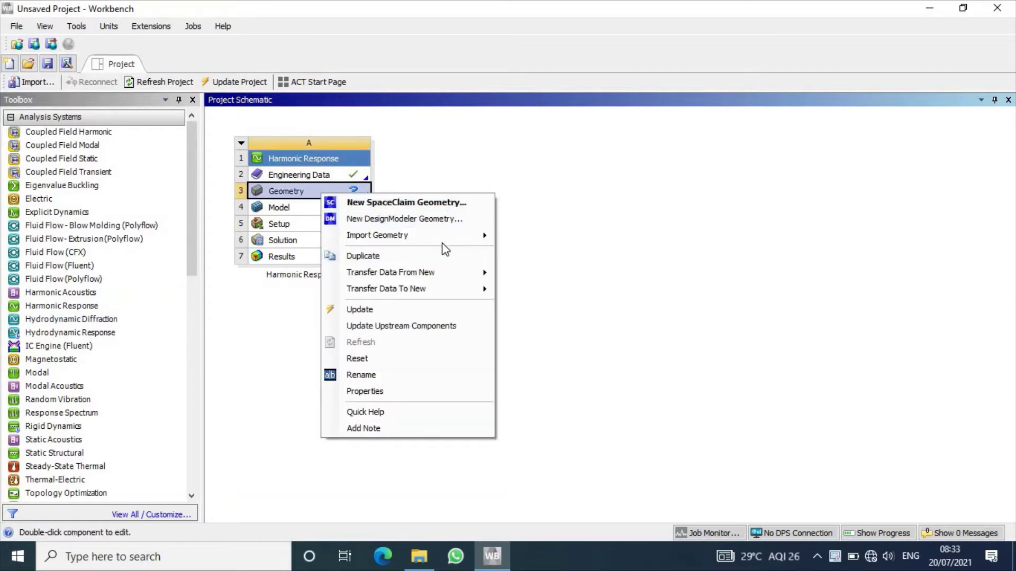
{"action": "left_click", "coordinate": [535, 235]}
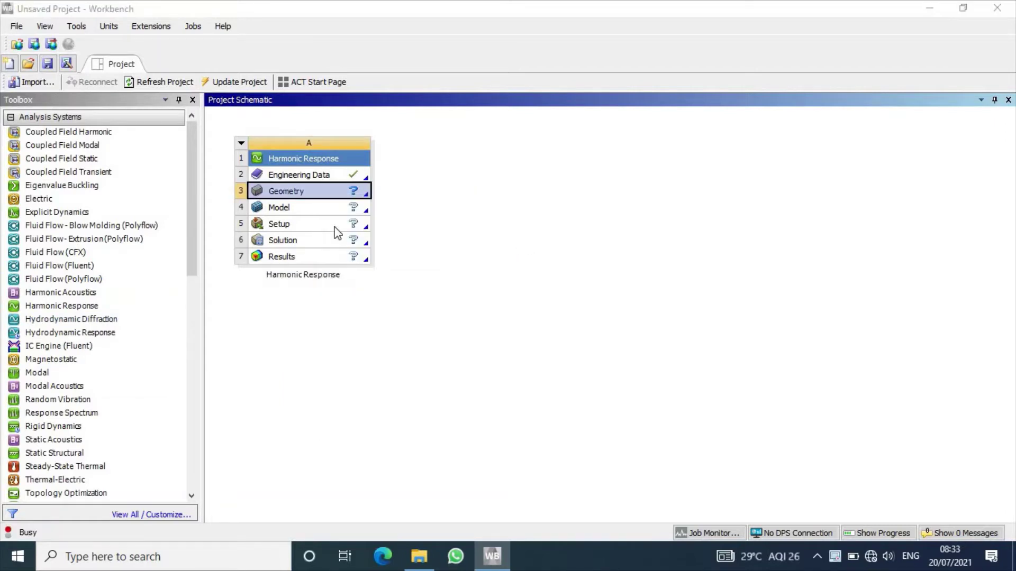
{"action": "left_click", "coordinate": [214, 278]}
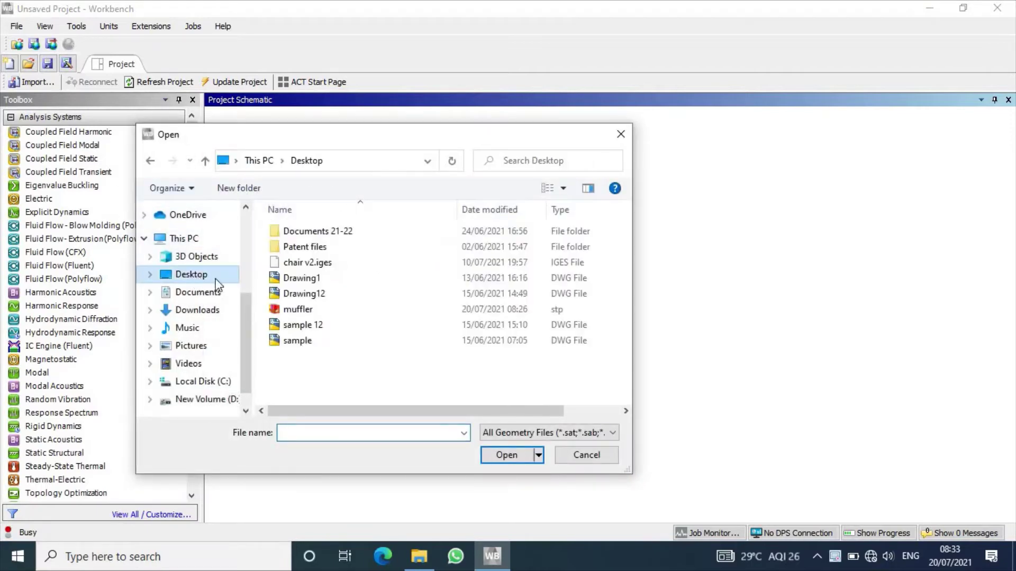
{"action": "left_click", "coordinate": [297, 310]}
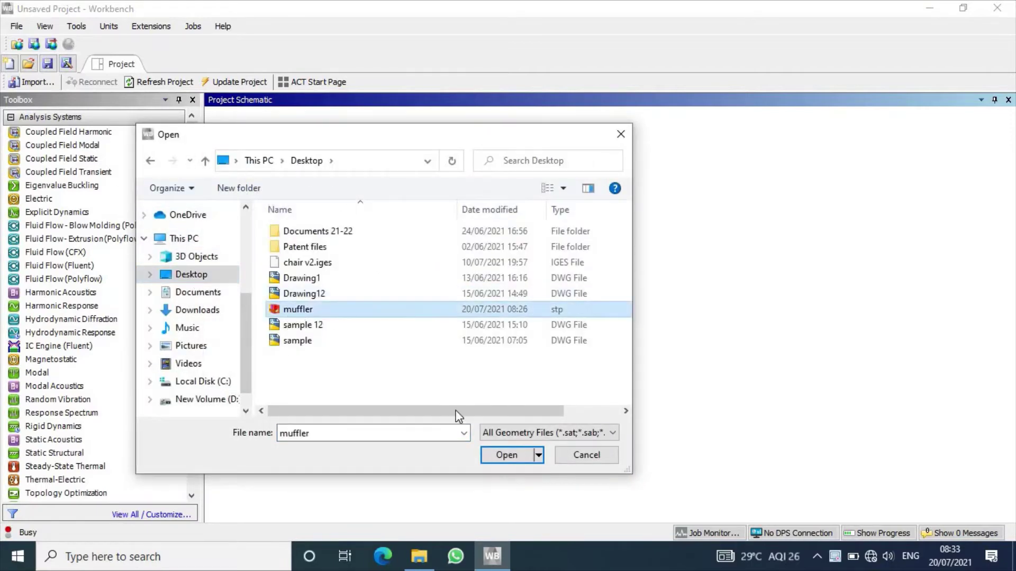
{"action": "left_click", "coordinate": [522, 459]}
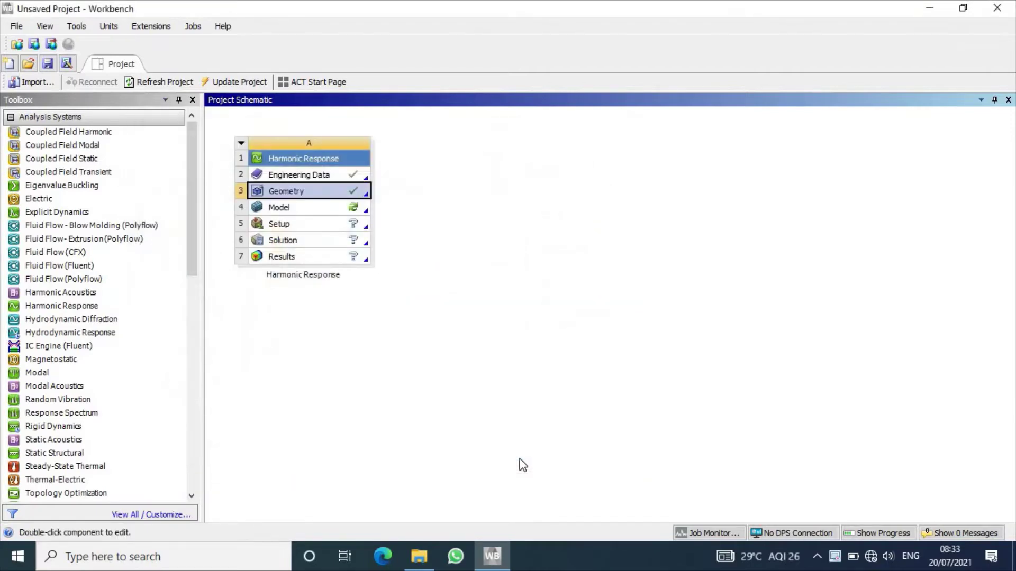
Launch Mechanical from the Model cell (A4) of the Harmonic Response system
{"action": "double_click", "coordinate": [310, 211]}
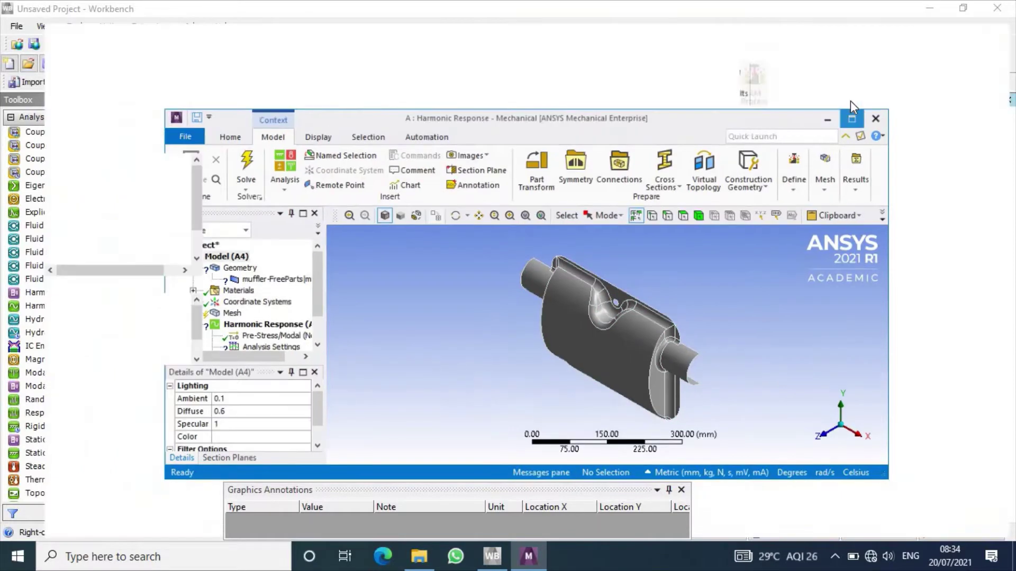
Assign the muffler surface body a shell thickness of 1 mm
{"action": "left_click", "coordinate": [850, 100]}
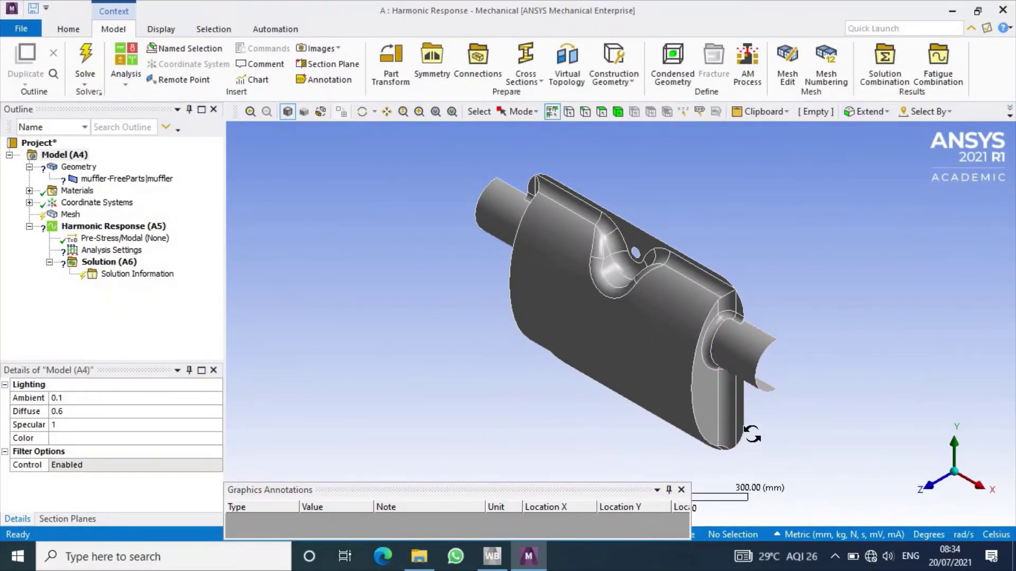
{"action": "mouse_move", "coordinate": [688, 405]}
{"action": "middle_mouse_down"}
{"action": "mouse_move", "coordinate": [359, 277]}
{"action": "mouse_move", "coordinate": [431, 370]}
{"action": "mouse_move", "coordinate": [427, 421]}
{"action": "mouse_move", "coordinate": [470, 431]}
{"action": "middle_mouse_up"}
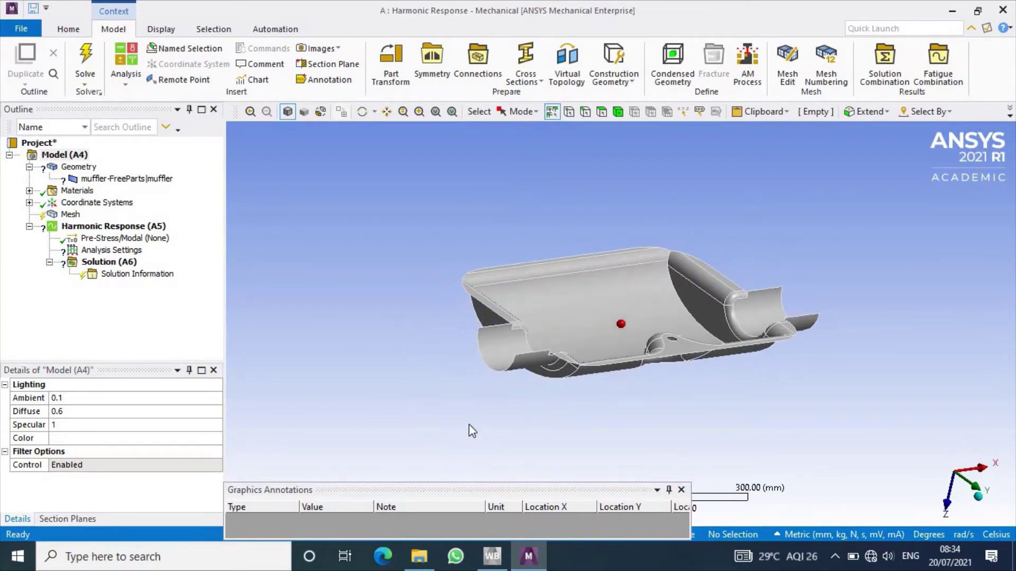
{"action": "left_click", "coordinate": [76, 180]}
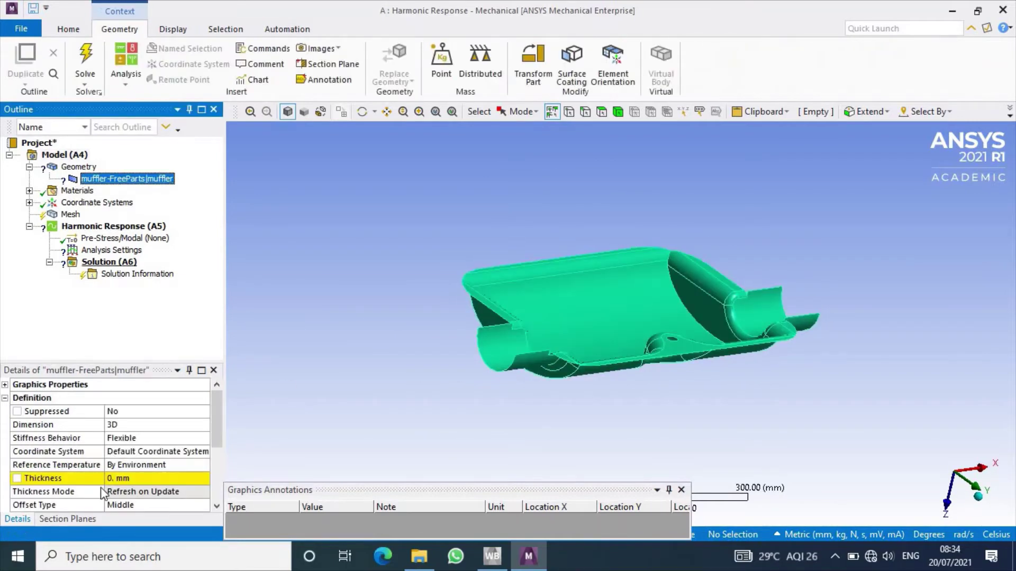
{"action": "left_click", "coordinate": [136, 478]}
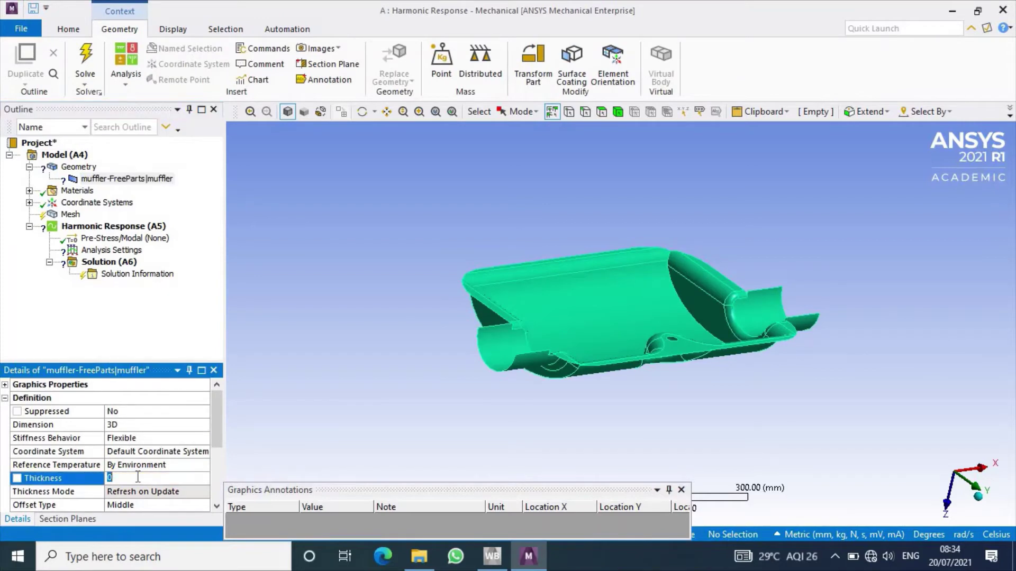
{"action": "type", "text": "1"}
{"action": "key", "text": "Return"}
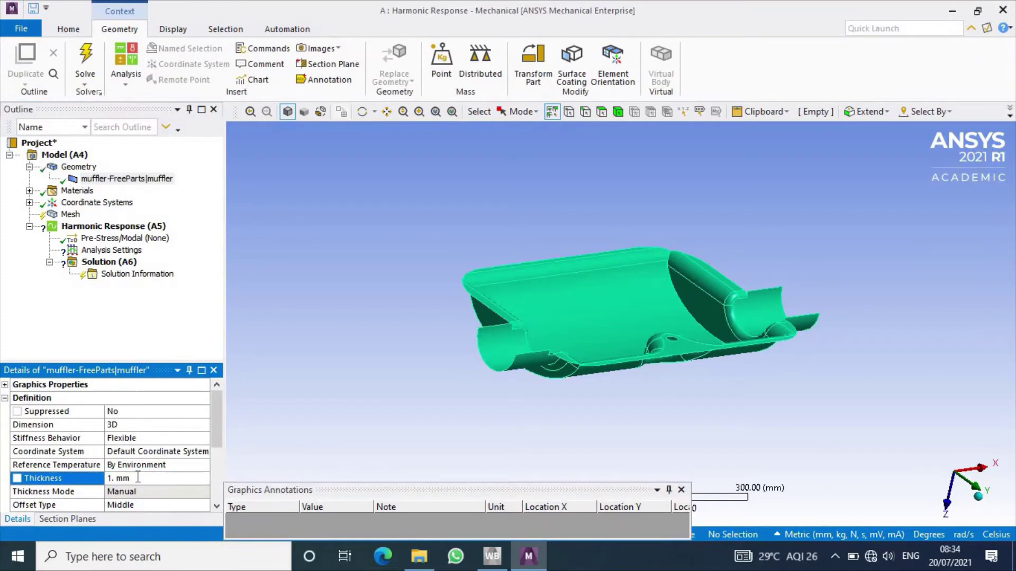
Generate a mesh on the muffler with 4 mm element size, then select Analysis Settings
{"action": "left_click", "coordinate": [62, 216]}
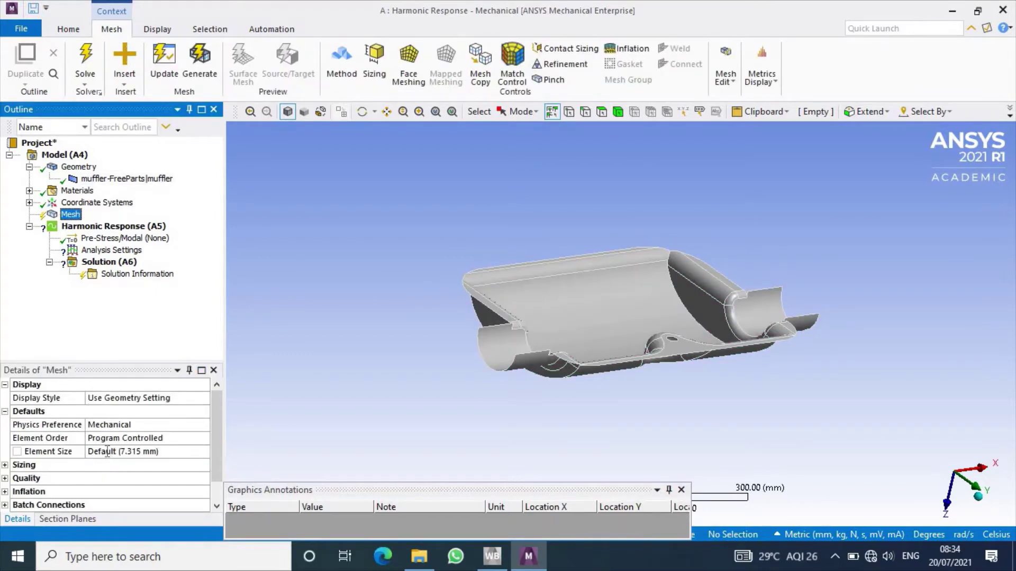
{"action": "left_click", "coordinate": [107, 451]}
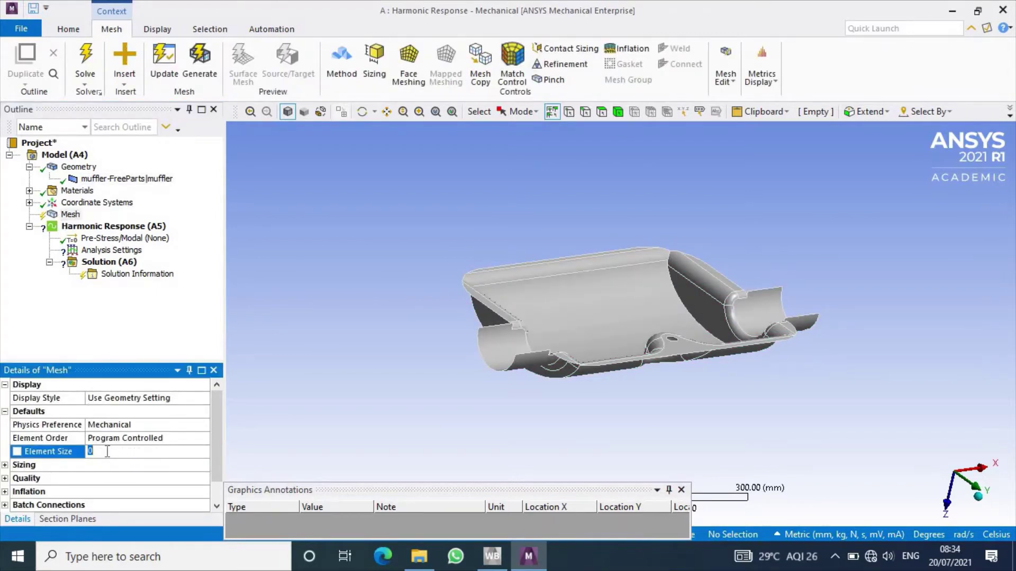
{"action": "type", "text": "4"}
{"action": "key", "text": "Return"}
{"action": "right_click", "coordinate": [76, 217]}
{"action": "left_click", "coordinate": [133, 245]}
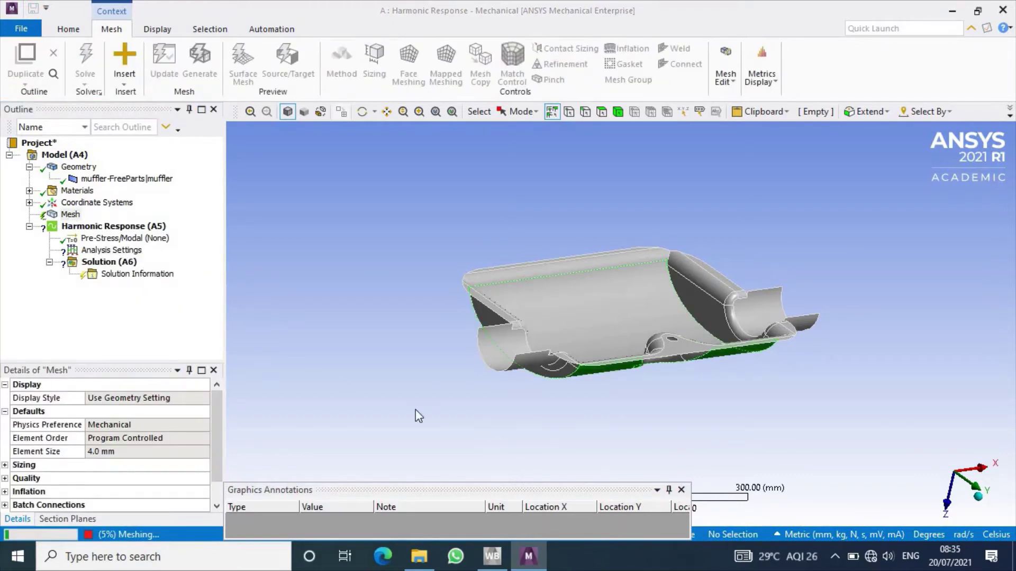
{"action": "middle_click_drag", "start_coordinate": [603, 425], "coordinate": [559, 429]}
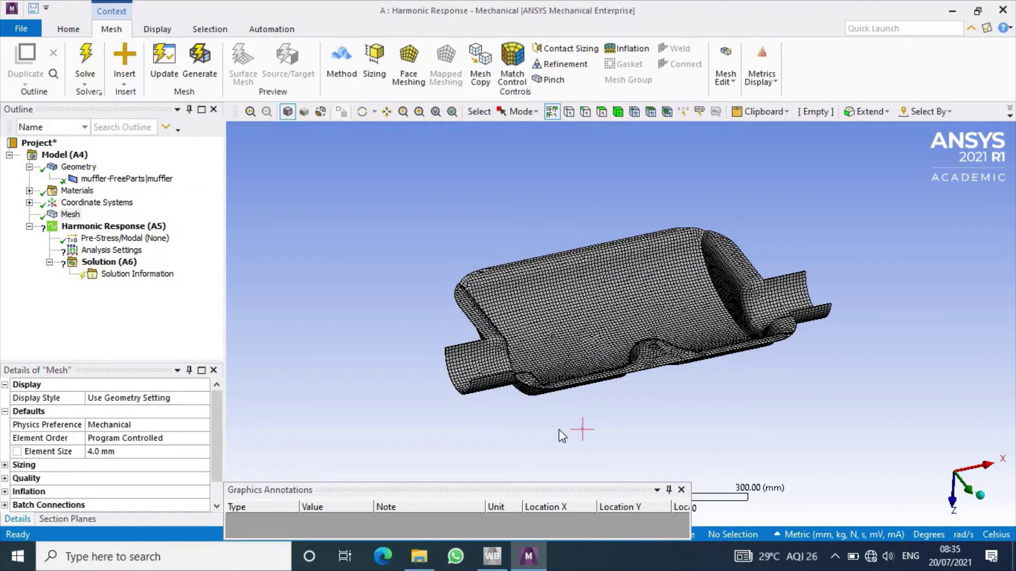
{"action": "left_click", "coordinate": [136, 253]}
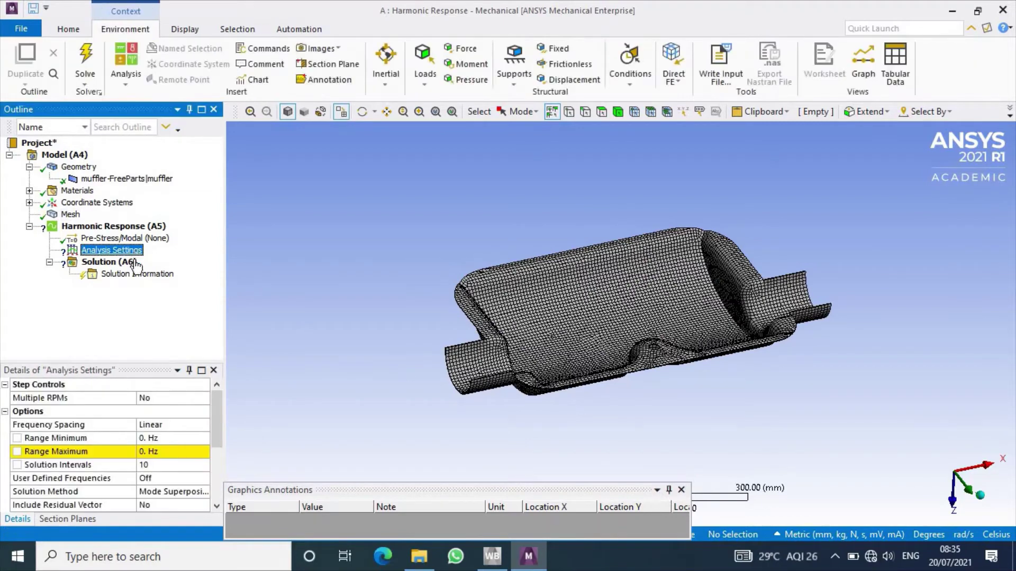
Set the harmonic frequency range maximum to 400 Hz
{"action": "left_click", "coordinate": [153, 450]}
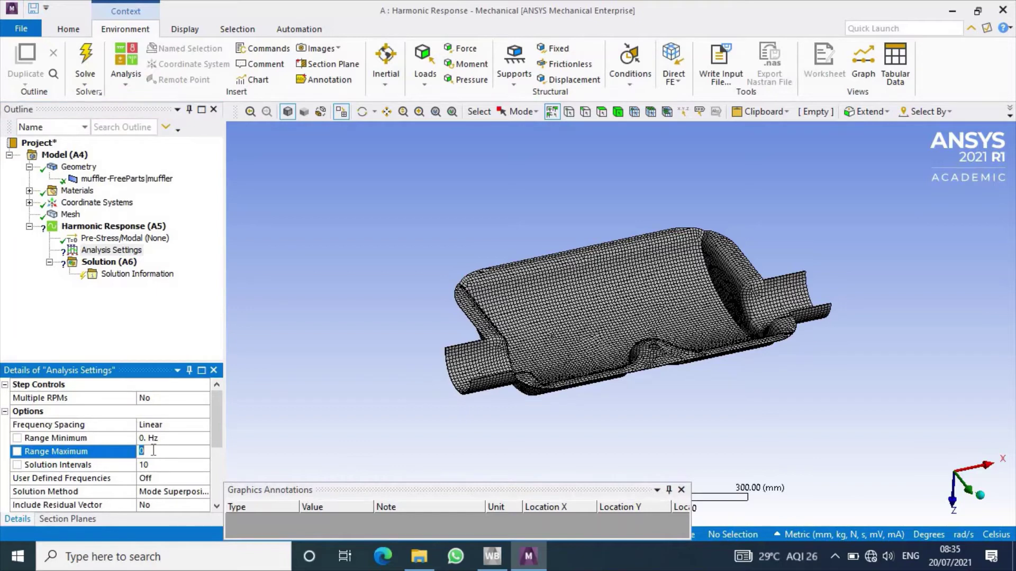
{"action": "type", "text": "400"}
{"action": "key", "text": "Return"}
Add a fixed support on the muffler's two circular end edges
{"action": "right_click", "coordinate": [120, 228]}
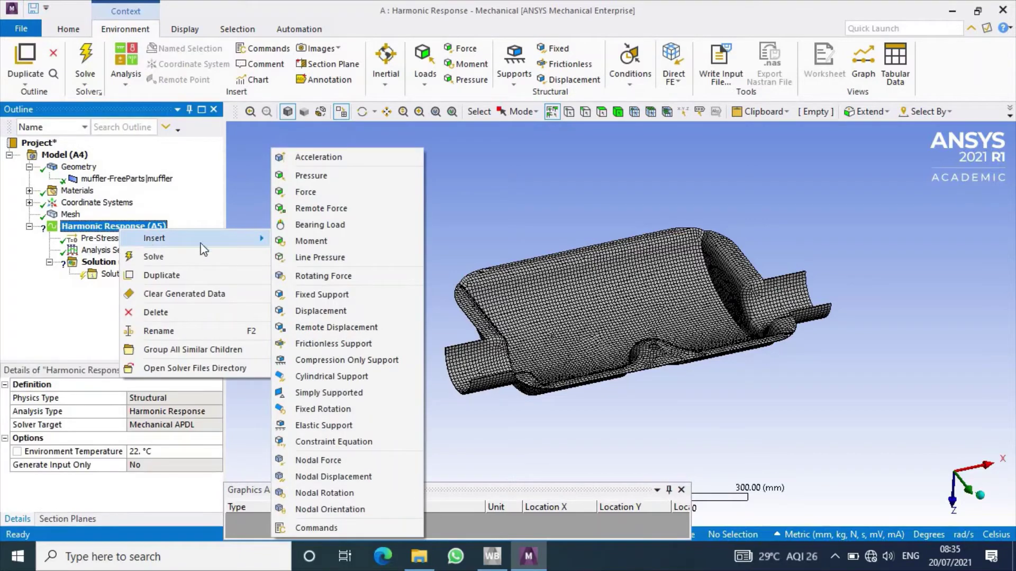
{"action": "mouse_move", "coordinate": [154, 238]}
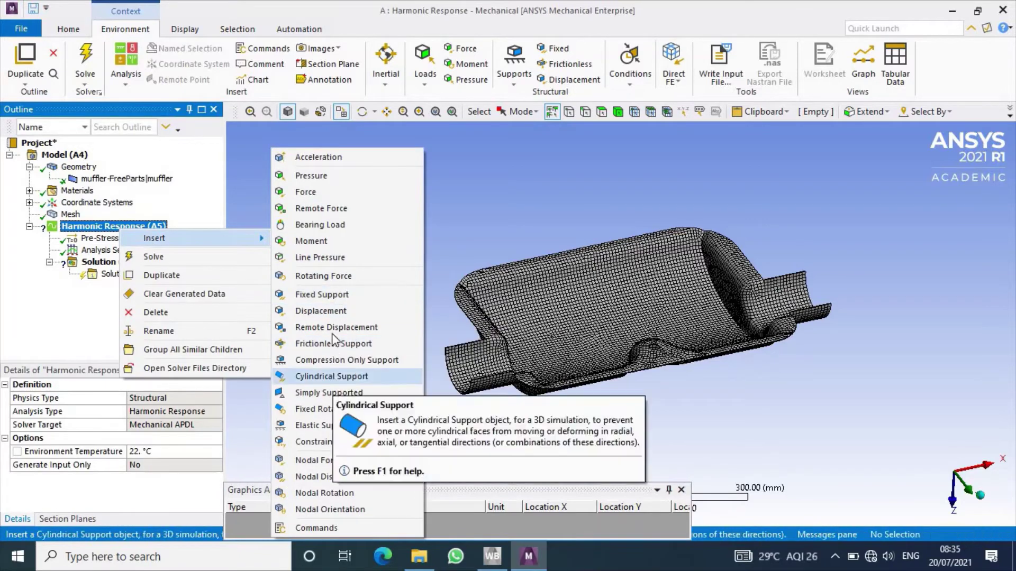
{"action": "left_click", "coordinate": [337, 298]}
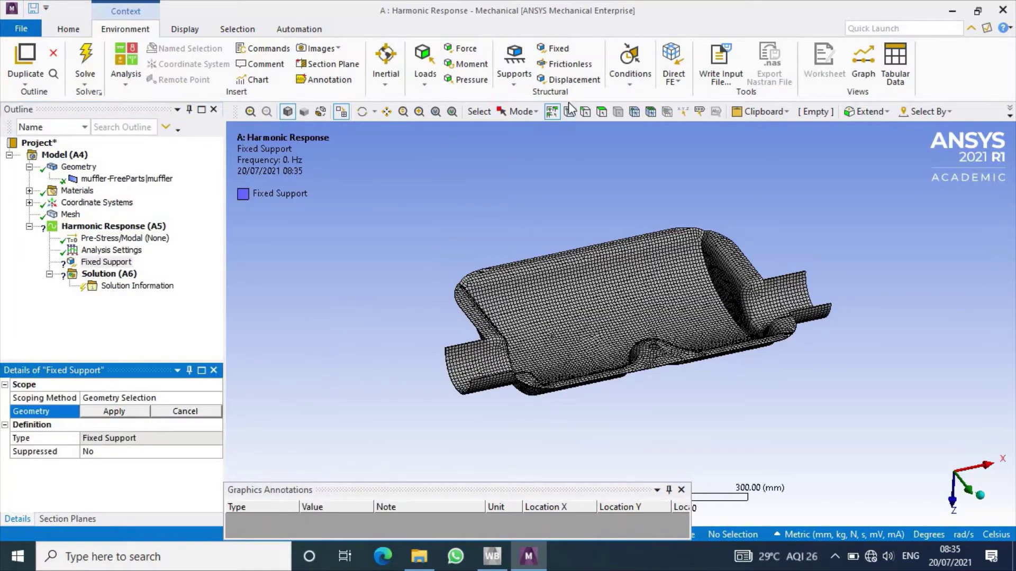
{"action": "left_click", "coordinate": [585, 112]}
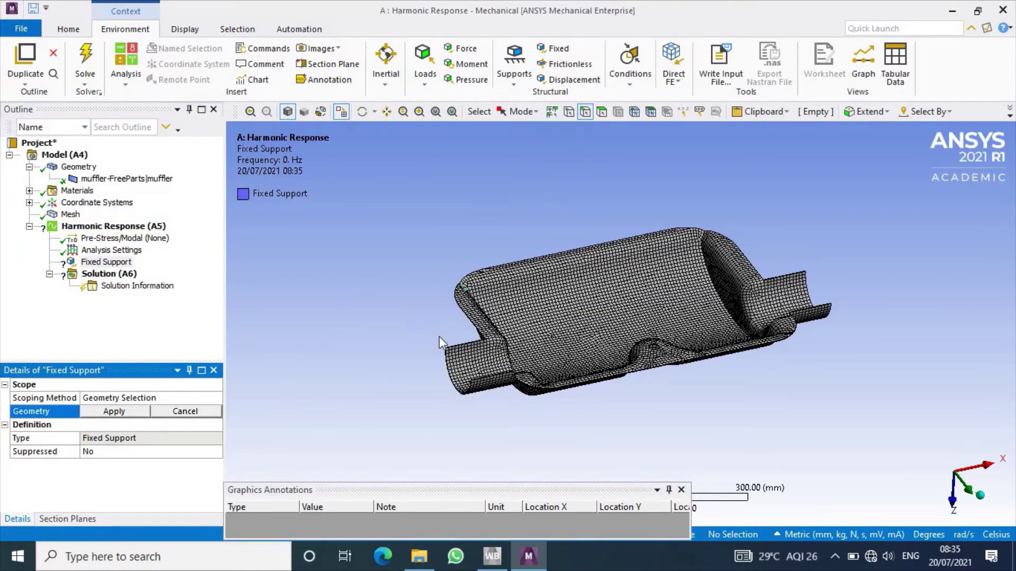
{"action": "left_click", "coordinate": [451, 373]}
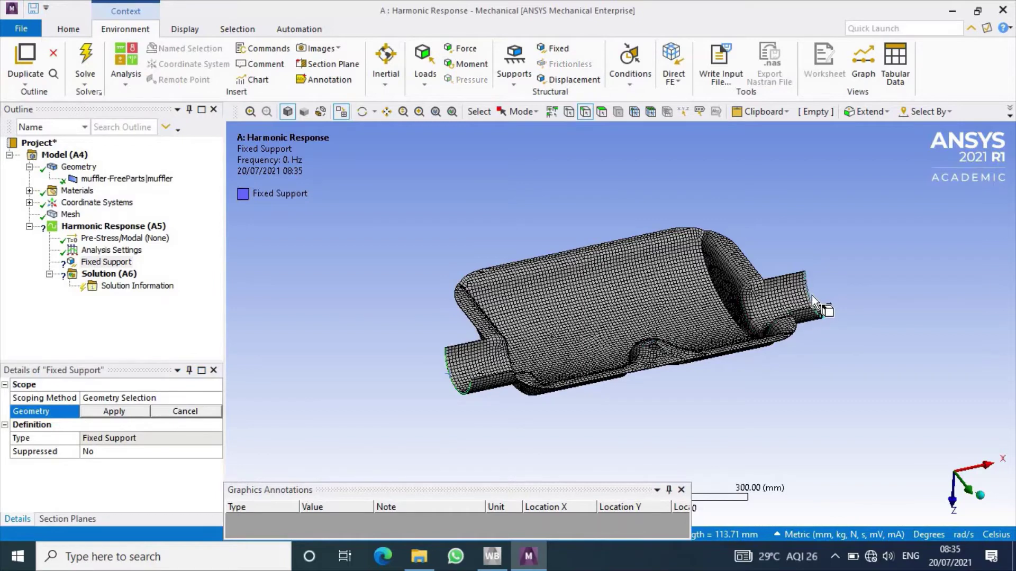
{"action": "left_click", "coordinate": [814, 298], "text": "ctrl"}
{"action": "left_click", "coordinate": [114, 411]}
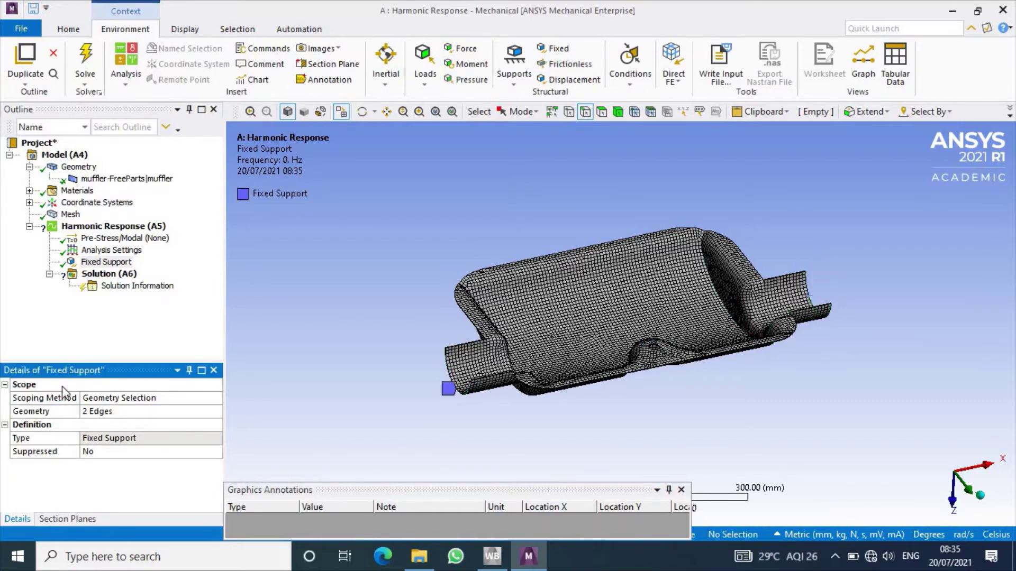
Apply a force defined by components, Z = 1 N, to the edge in the muffler's middle dip
{"action": "right_click", "coordinate": [100, 227]}
{"action": "mouse_move", "coordinate": [133, 237]}
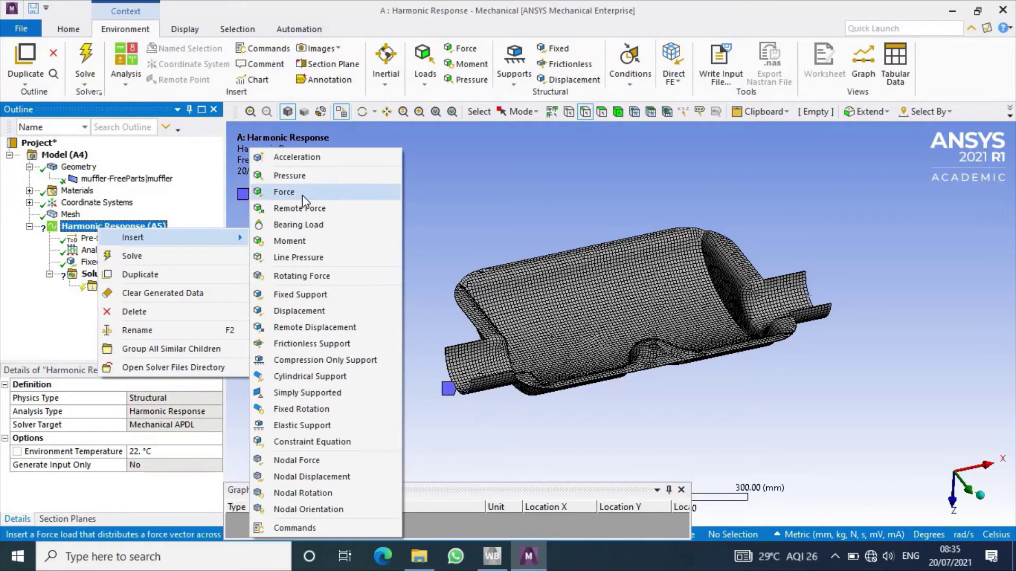
{"action": "left_click", "coordinate": [303, 195]}
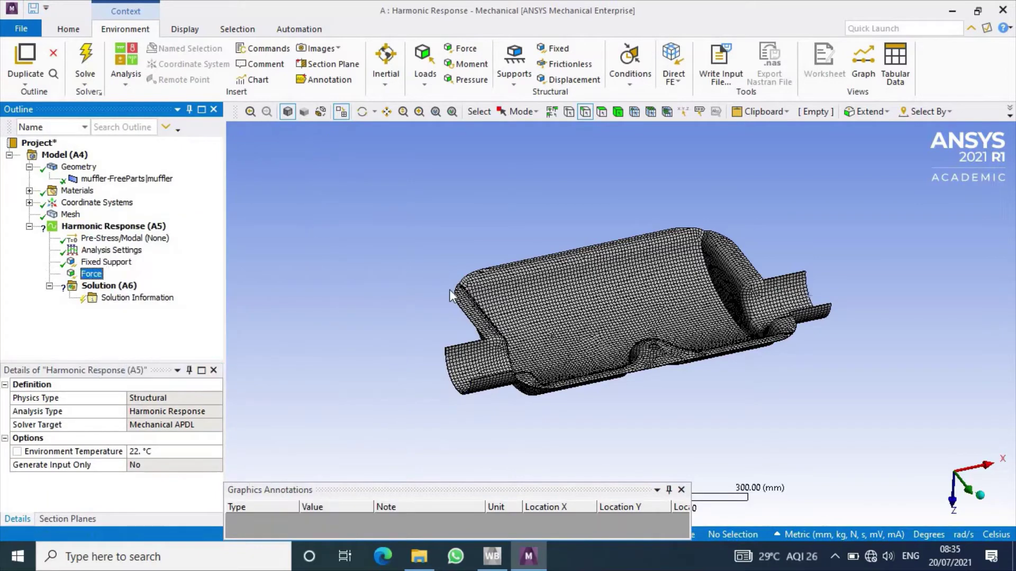
{"action": "left_click", "coordinate": [656, 348]}
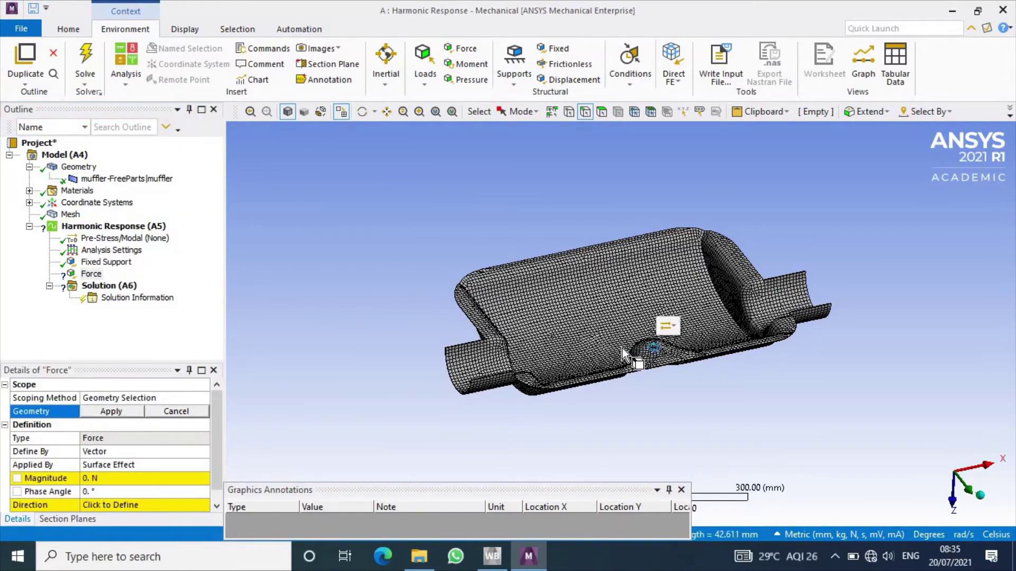
{"action": "left_click", "coordinate": [111, 413]}
{"action": "left_click", "coordinate": [202, 454]}
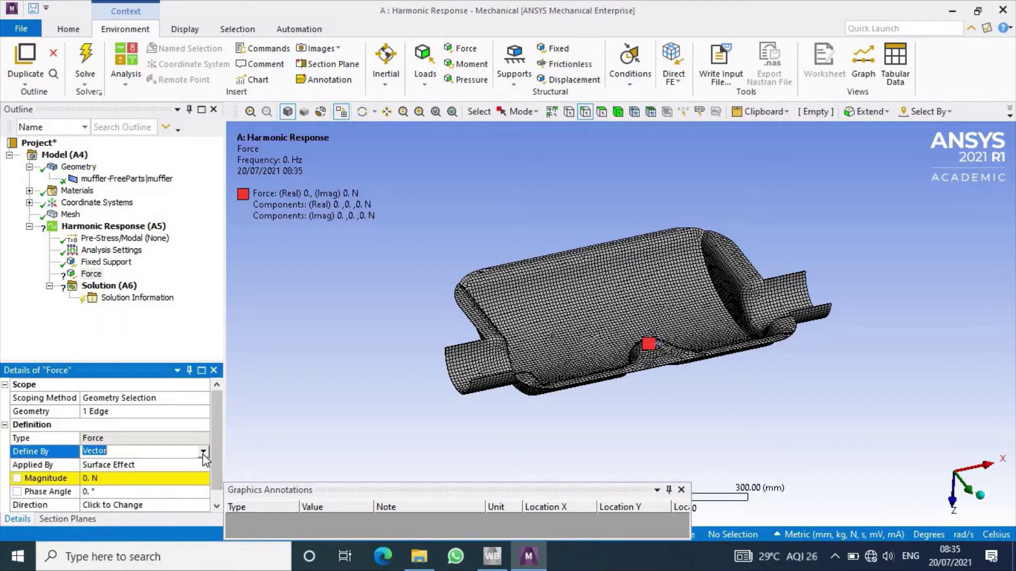
{"action": "left_click", "coordinate": [156, 466]}
{"action": "scroll", "coordinate": [123, 492], "scroll_direction": "down", "scroll_amount": 1}
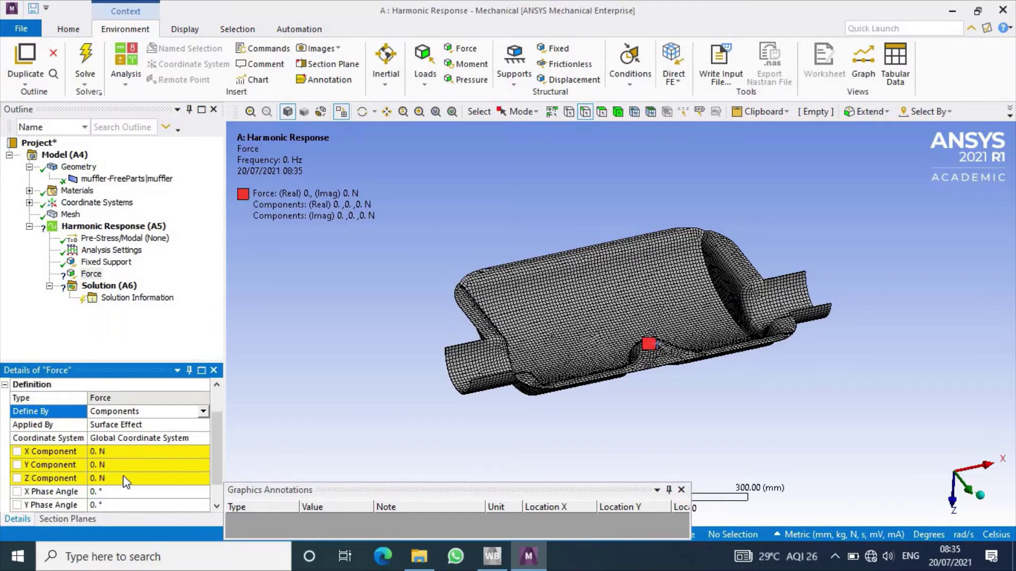
{"action": "left_click", "coordinate": [124, 478]}
{"action": "type", "text": "1"}
{"action": "key", "text": "Return"}
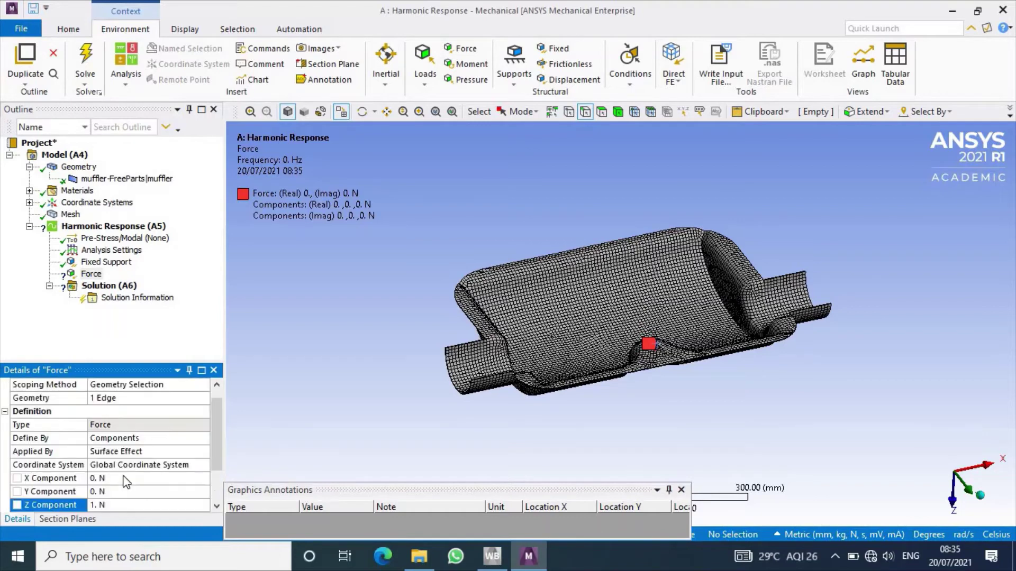
Add an Equivalent Radiated Power result scoped to the muffler's top face
{"action": "right_click", "coordinate": [114, 286]}
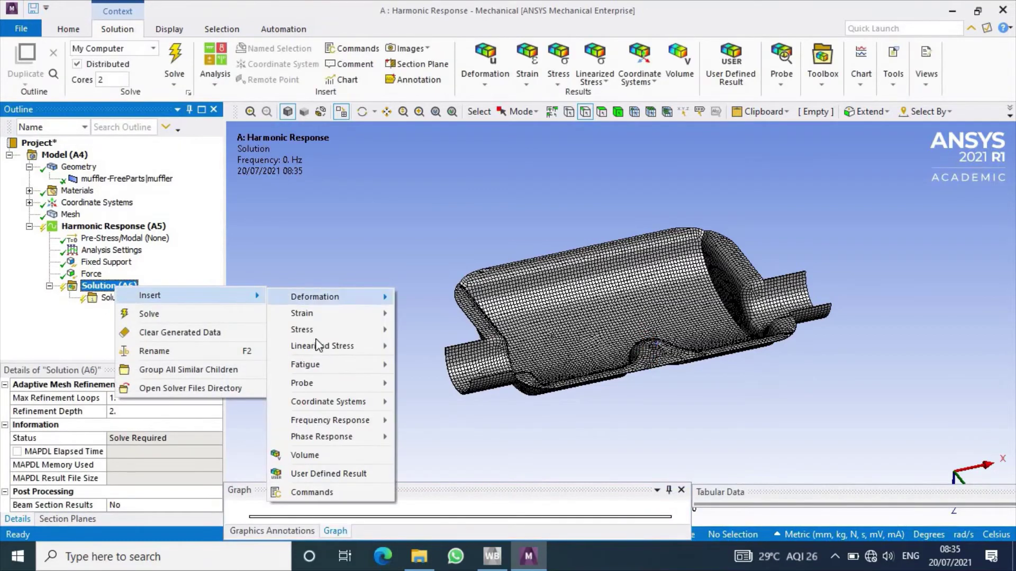
{"action": "mouse_move", "coordinate": [329, 420]}
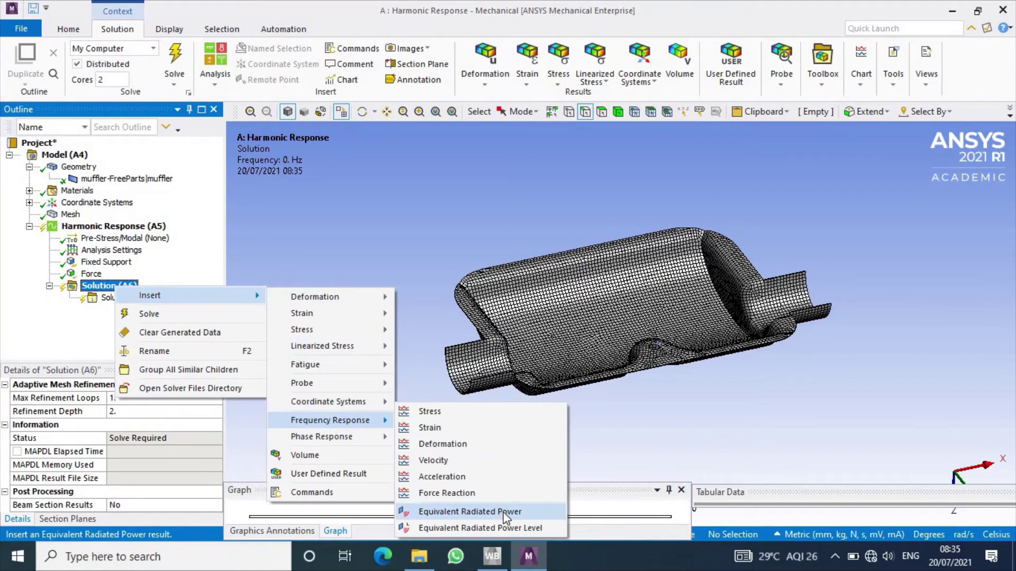
{"action": "left_click", "coordinate": [503, 512]}
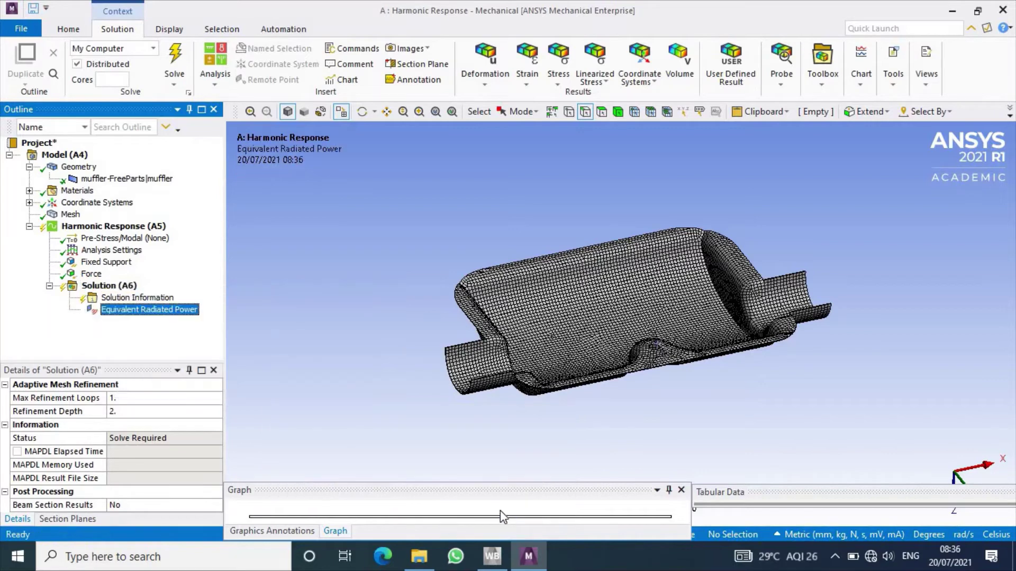
{"action": "left_click", "coordinate": [139, 415]}
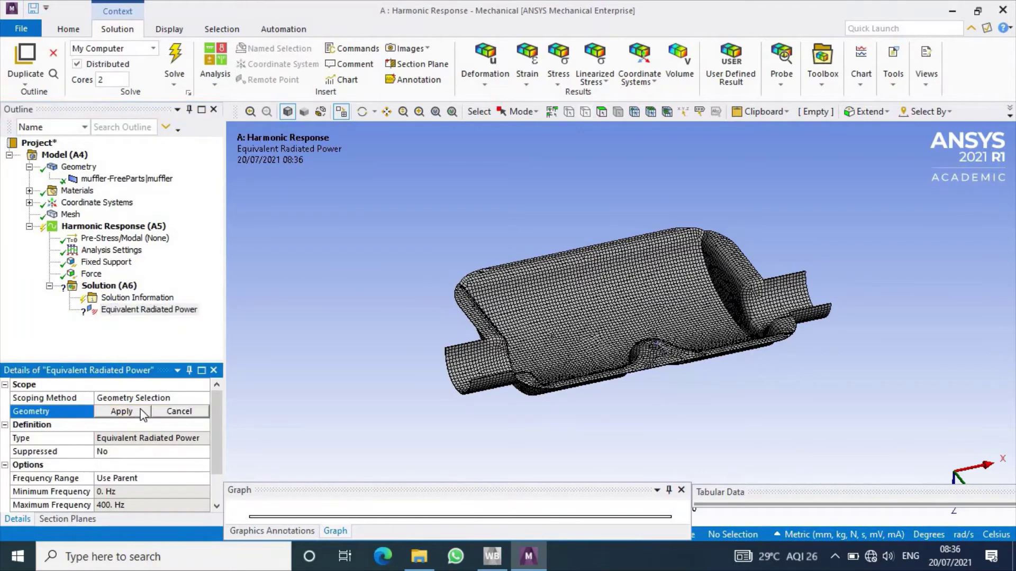
{"action": "left_click", "coordinate": [602, 111]}
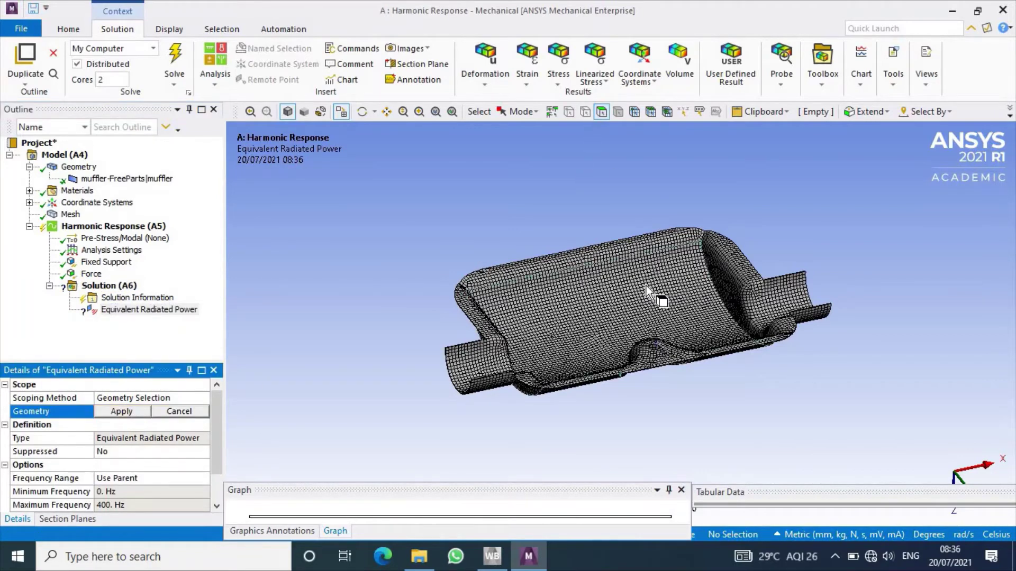
{"action": "left_click", "coordinate": [646, 286]}
{"action": "left_click", "coordinate": [133, 411]}
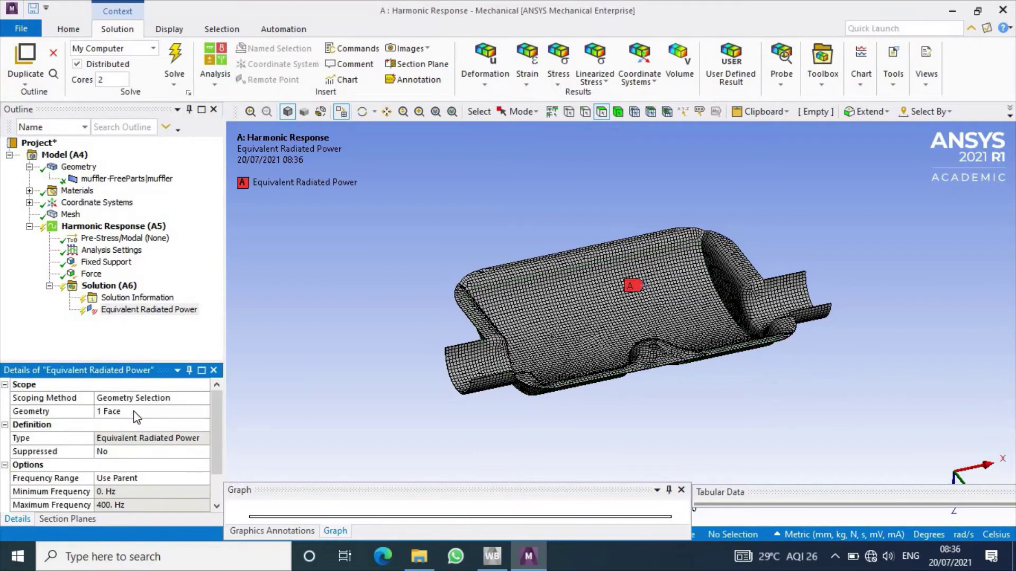
Add an Equivalent Radiated Power Level result scoped to the muffler's top face
{"action": "right_click", "coordinate": [97, 287]}
{"action": "mouse_move", "coordinate": [132, 297]}
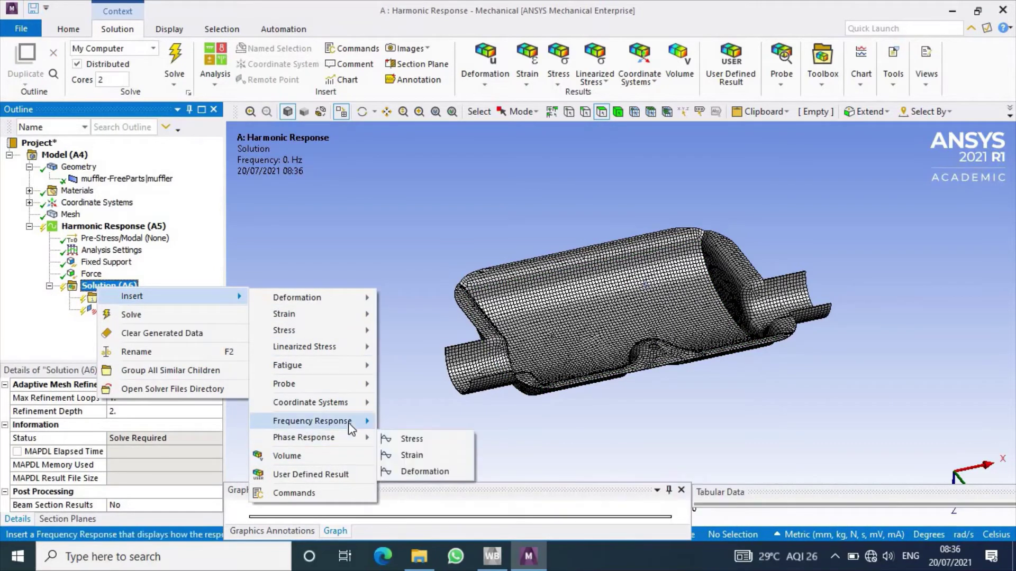
{"action": "mouse_move", "coordinate": [312, 421]}
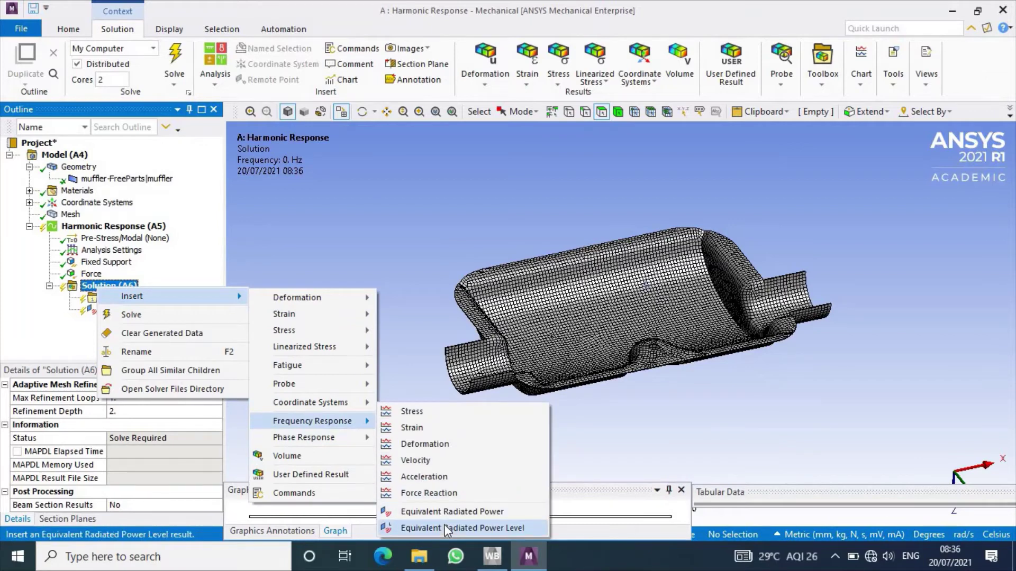
{"action": "left_click", "coordinate": [443, 525]}
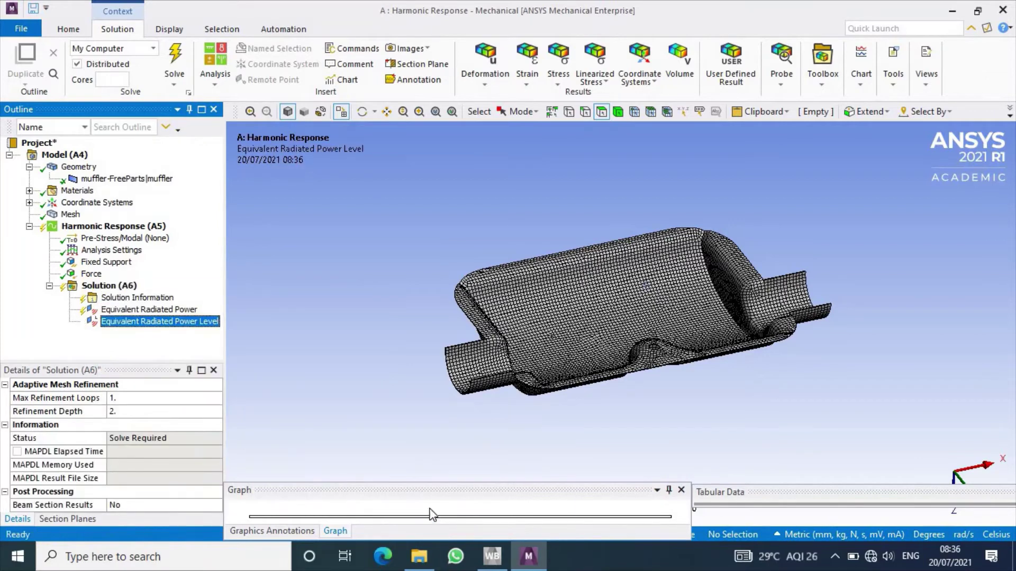
{"action": "left_click", "coordinate": [595, 307]}
{"action": "left_click", "coordinate": [88, 407]}
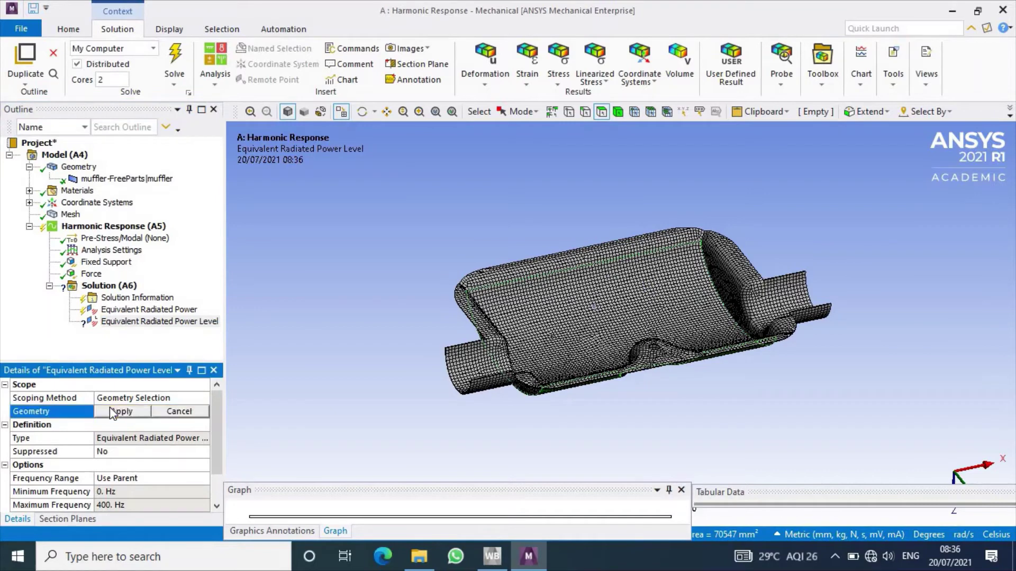
Solve the analysis to plot Equivalent Radiated Power Level, peaking at 99.889 dB near 120 Hz
{"action": "left_click", "coordinate": [175, 56]}
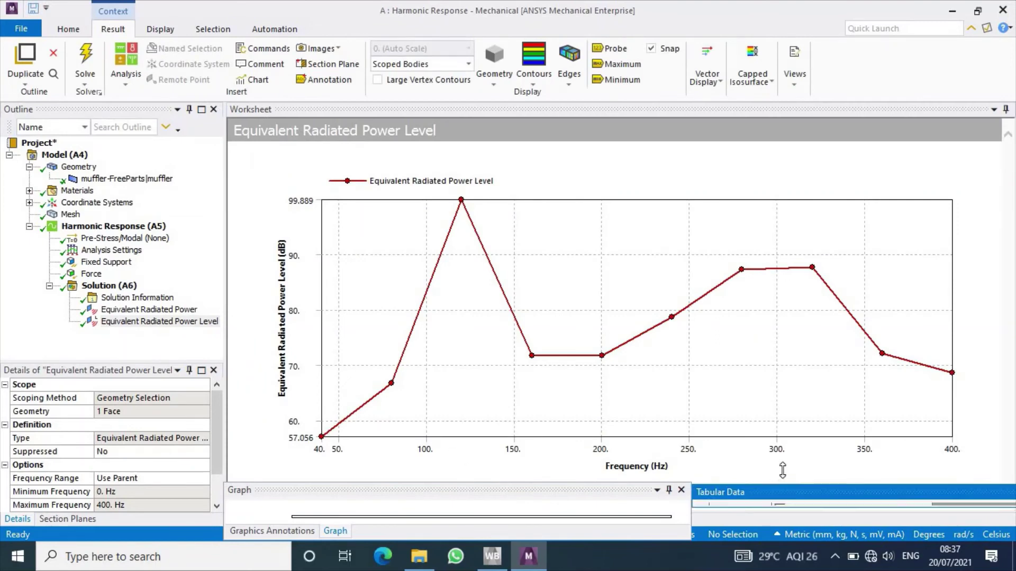
Resize the panes to show the ten-frequency Power Level table (57.056–99.889 dB) beside the chart
{"action": "mouse_move", "coordinate": [773, 484]}
{"action": "left_mouse_down"}
{"action": "mouse_move", "coordinate": [783, 427]}
{"action": "mouse_move", "coordinate": [776, 342]}
{"action": "left_mouse_up"}
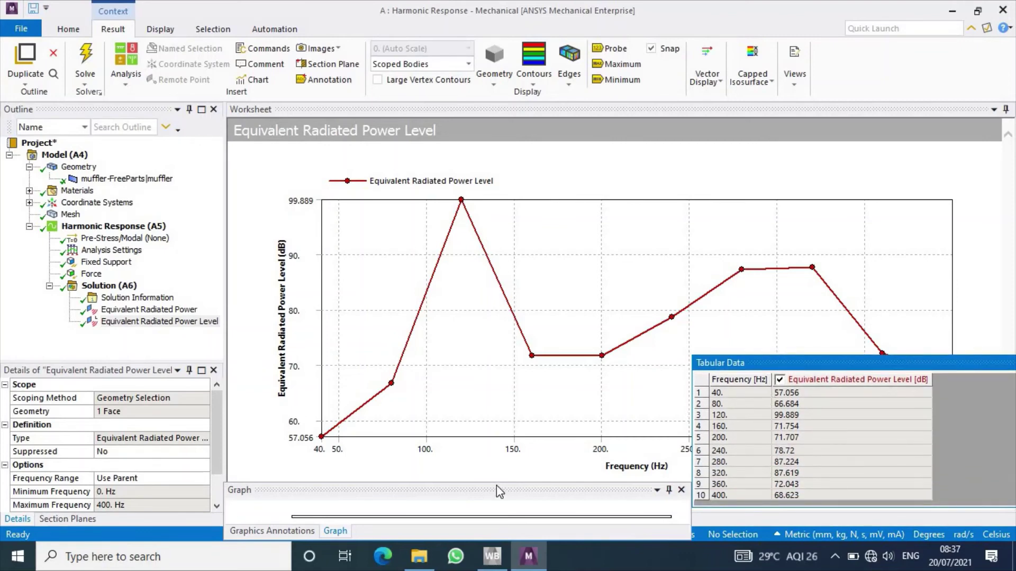
{"action": "left_click_drag", "start_coordinate": [498, 482], "coordinate": [500, 407]}
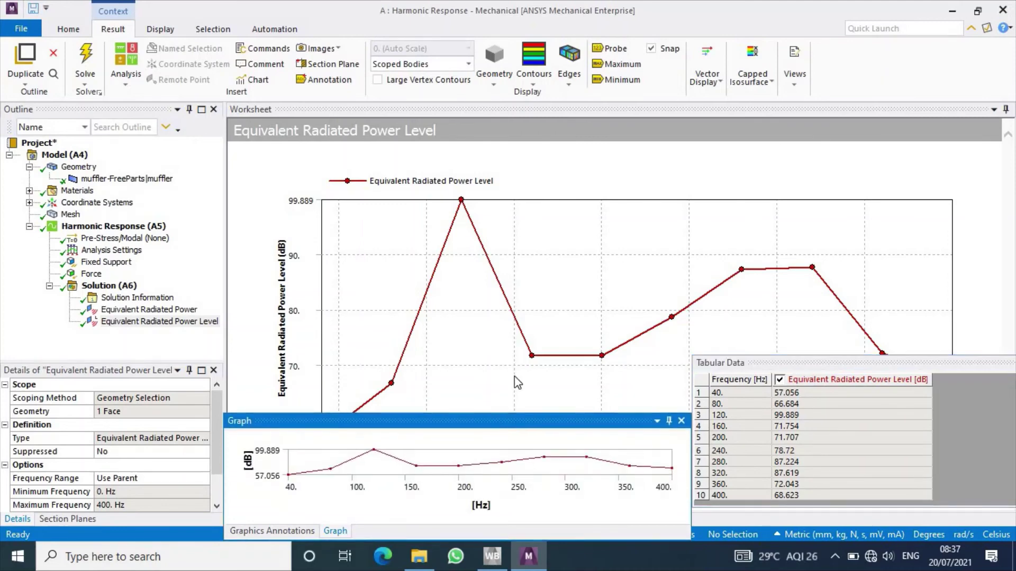
{"action": "left_click", "coordinate": [598, 130]}
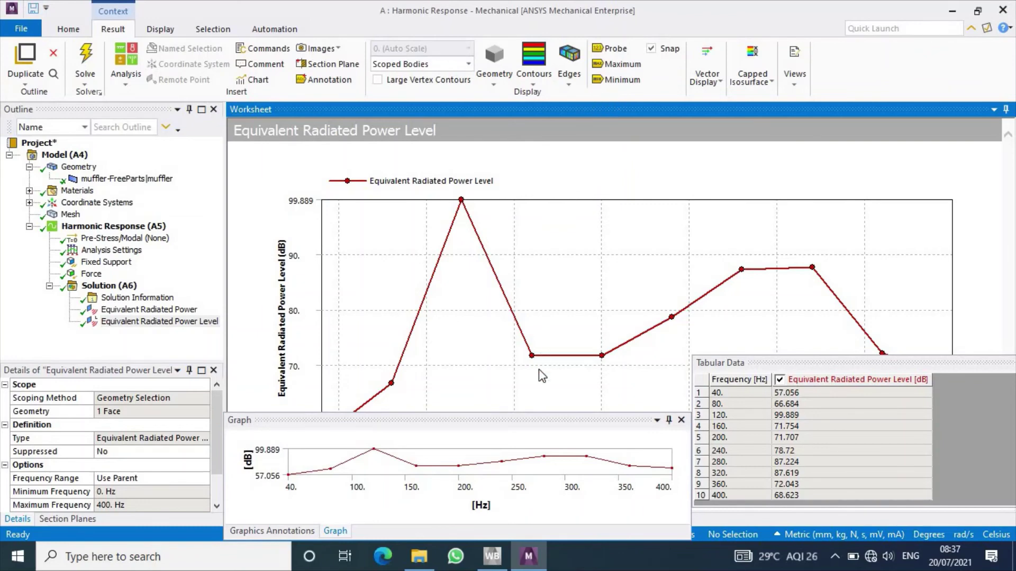
{"action": "left_click_drag", "start_coordinate": [537, 412], "coordinate": [541, 468]}
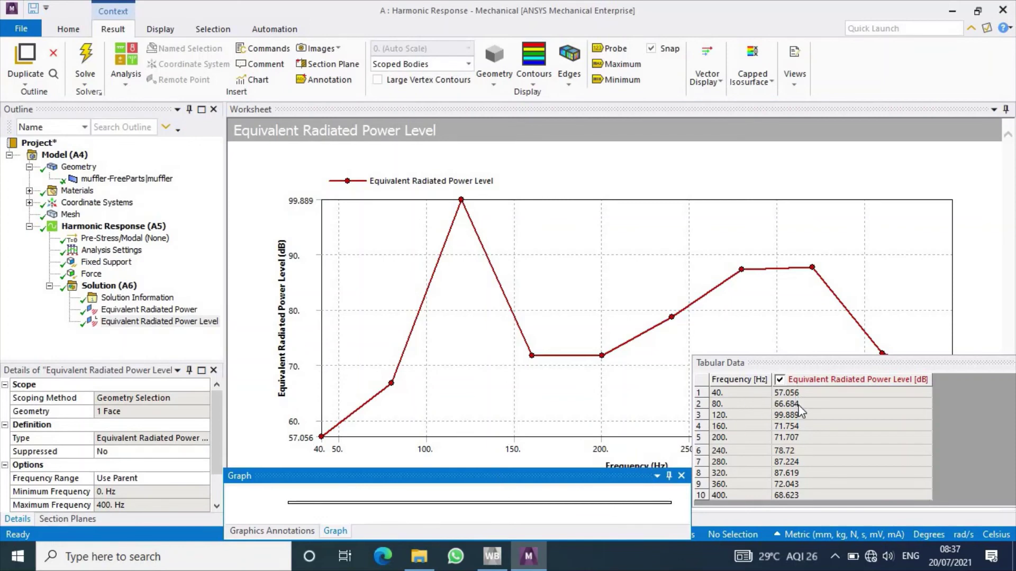
{"action": "left_click", "coordinate": [718, 400]}
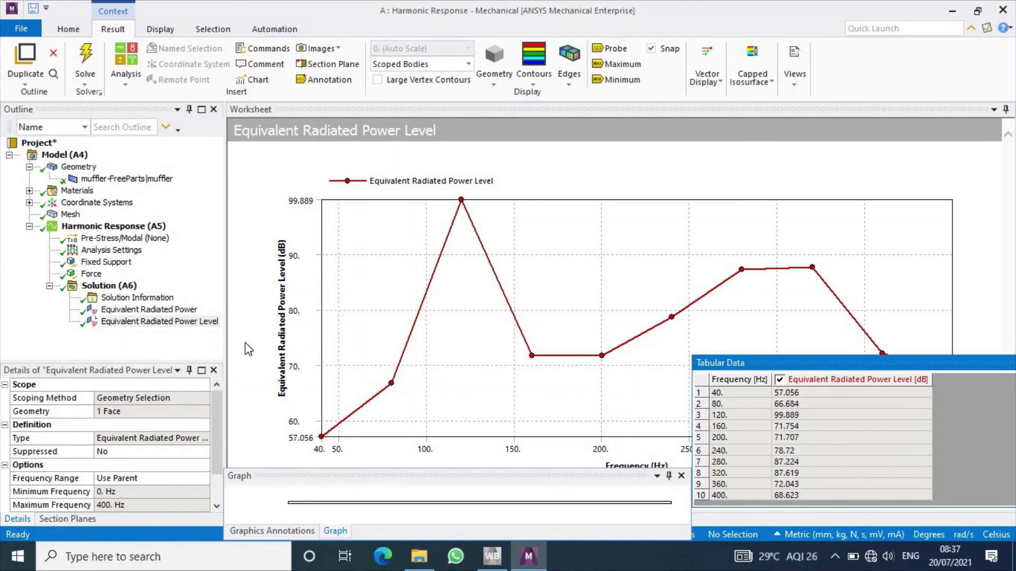
Display the Equivalent Radiated Power chart and all ten table rows, peaking at 9.7472e-3 W at 120 Hz
{"action": "left_click", "coordinate": [192, 312]}
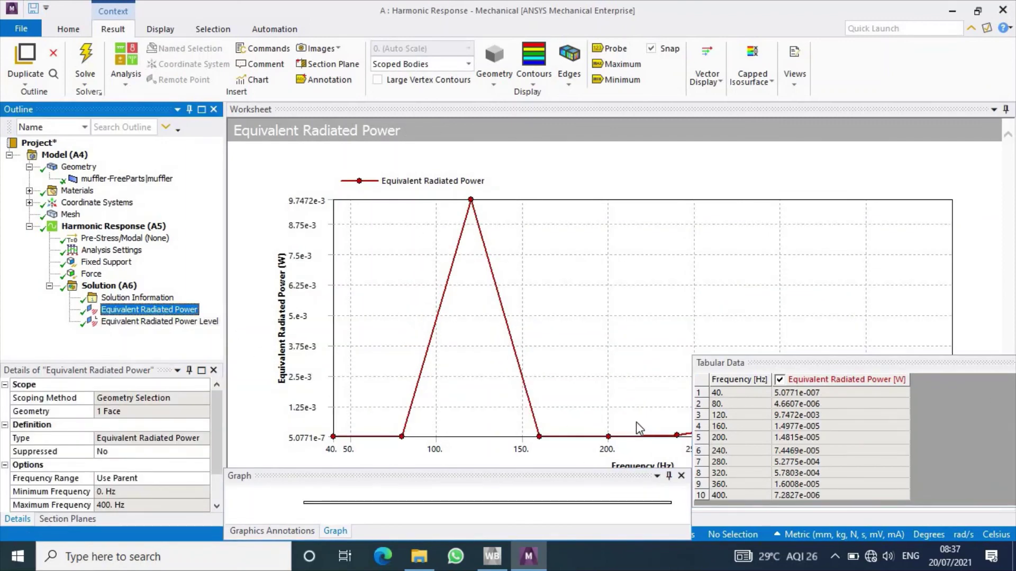
{"action": "left_click_drag", "start_coordinate": [830, 368], "coordinate": [786, 475]}
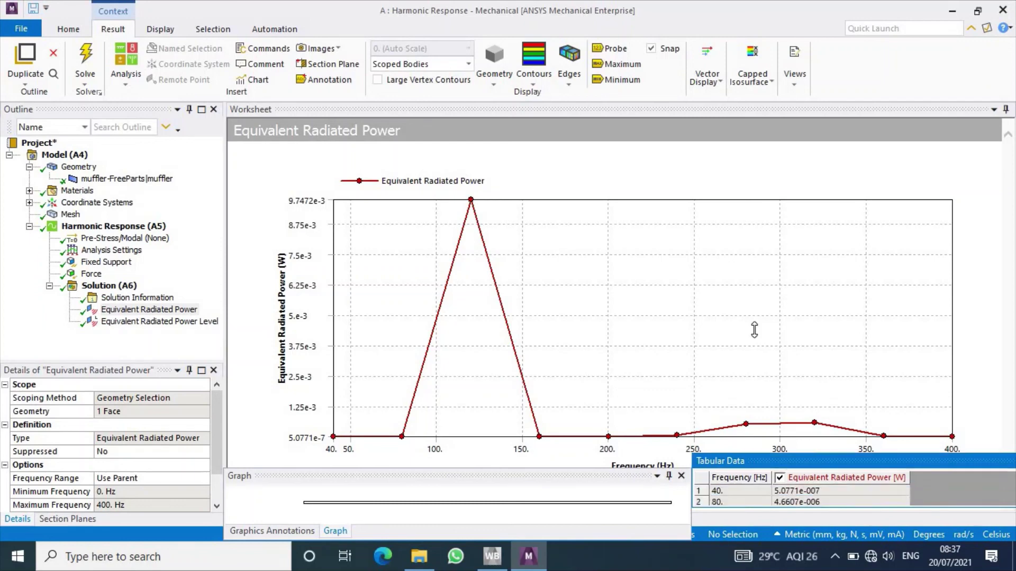
{"action": "left_click_drag", "start_coordinate": [778, 475], "coordinate": [745, 296]}
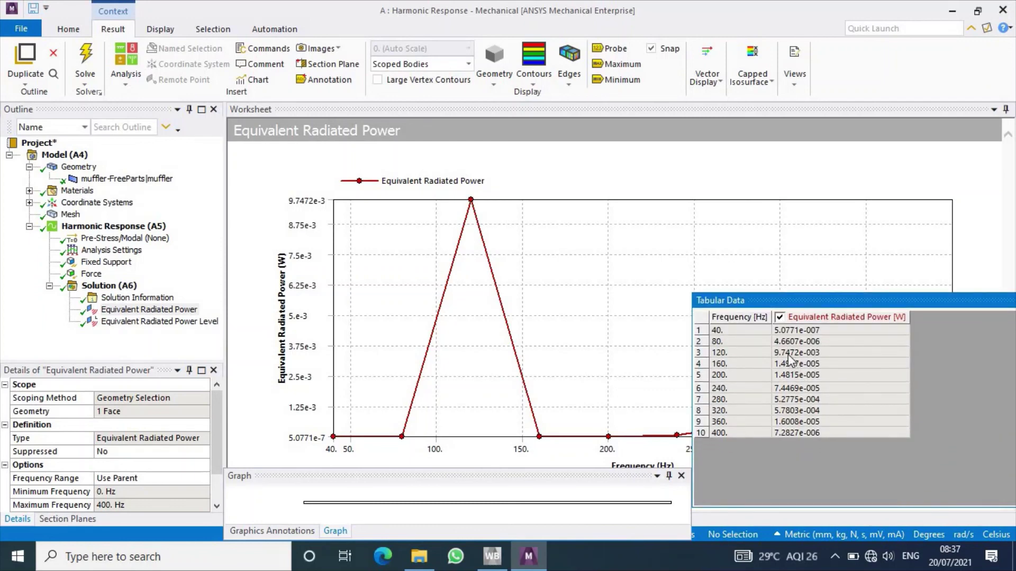